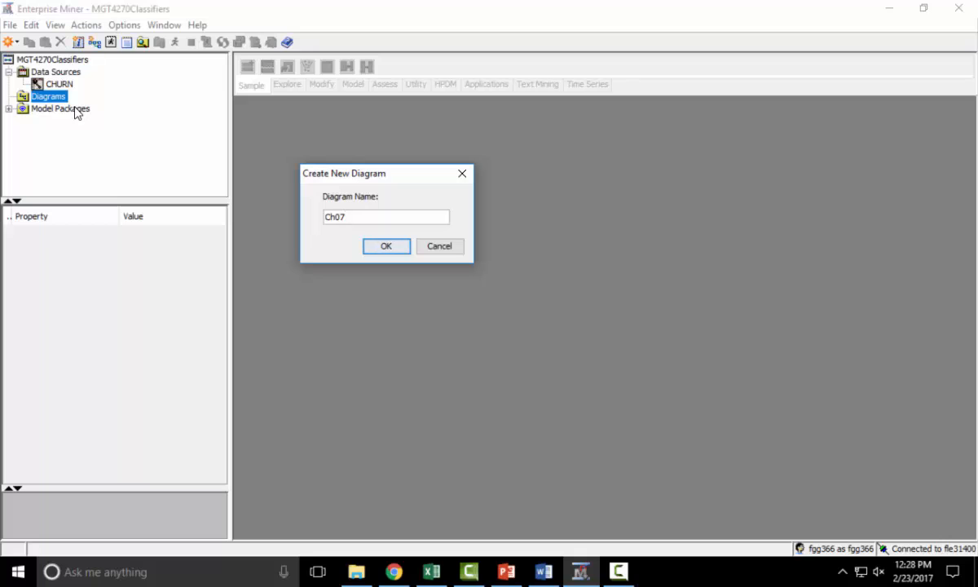
# Step: Create a diagram named Ch07_kNN and place the CHURN data source near its upper-left corner
pyautogui.write('_kNN')
pyautogui.click(388, 246)
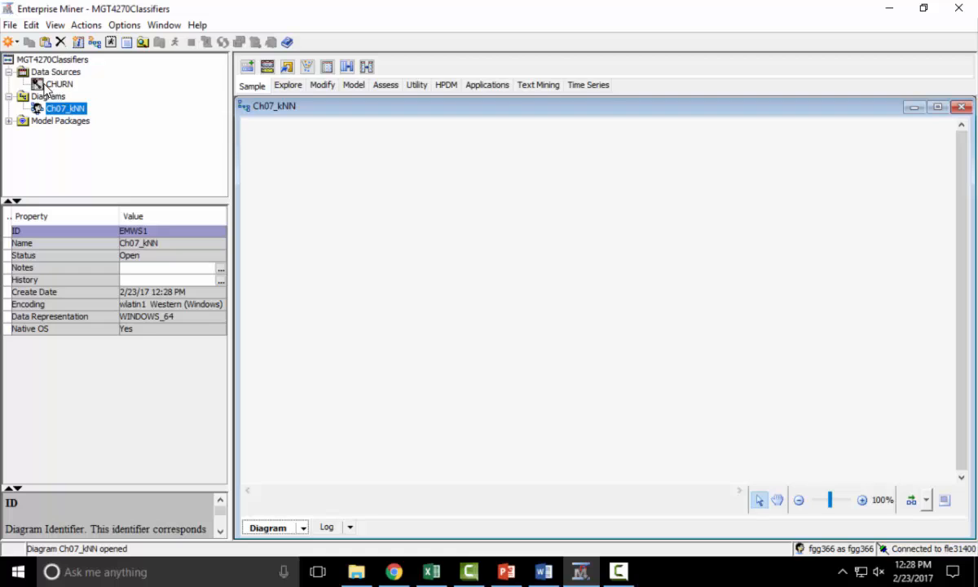
pyautogui.moveTo(43, 86); pyautogui.dragTo(291, 172)
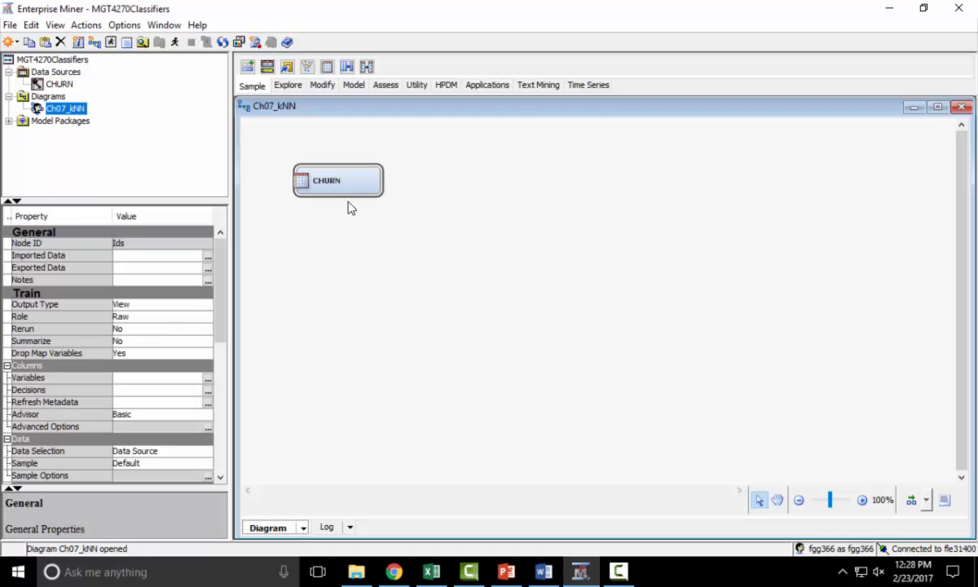
pyautogui.moveTo(338, 169); pyautogui.dragTo(317, 156)
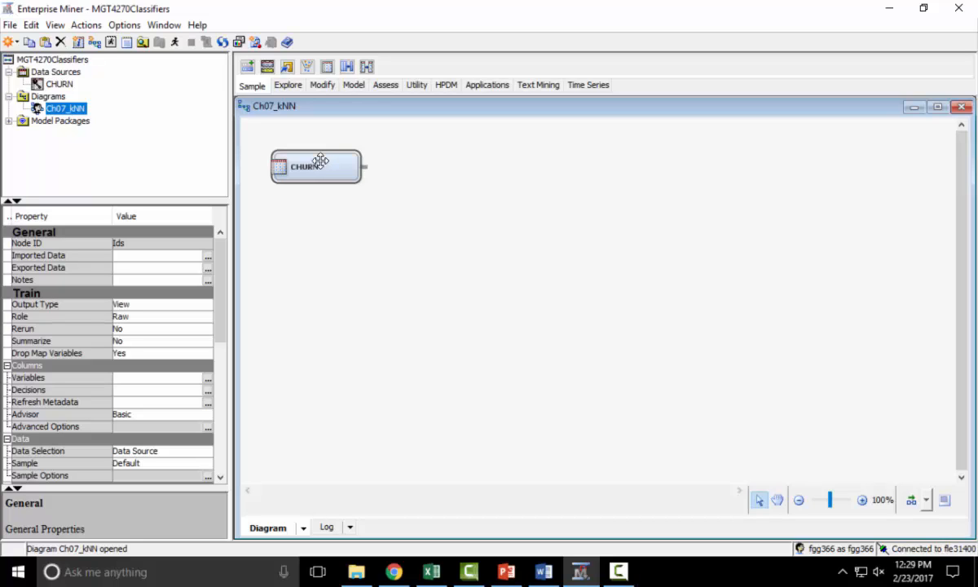
# Step: Switch to the Ch07_KNN.pptx presentation in PowerPoint and review the slides on the basic idea and Euclidean distance
pyautogui.click(505, 572)
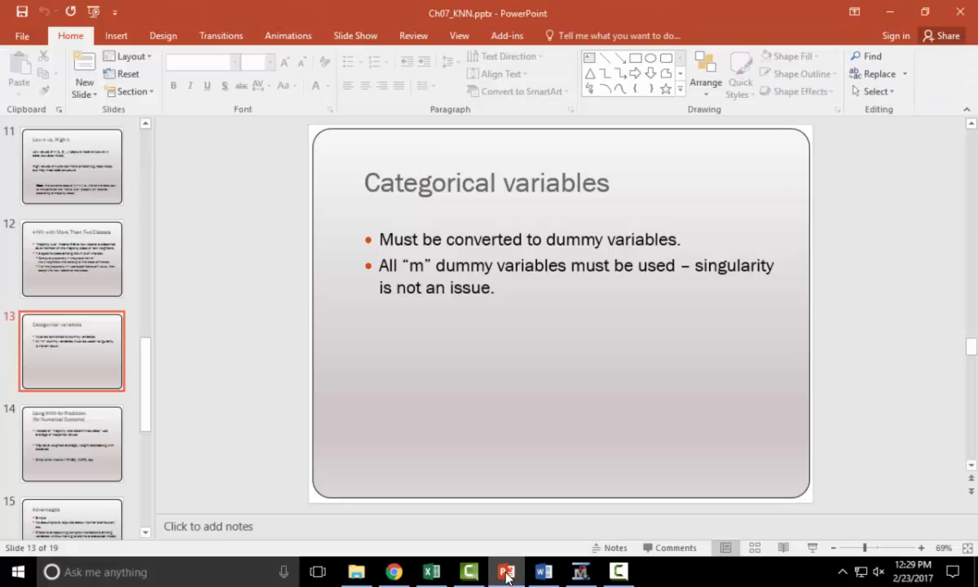
pyautogui.scroll(10, 508, 393)
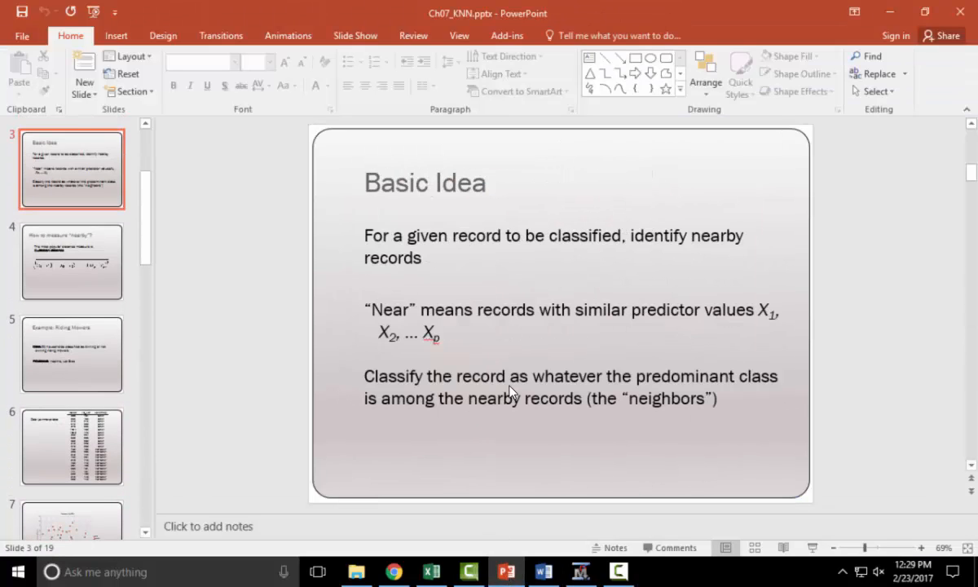
pyautogui.scroll(1, 509, 390)
pyautogui.scroll(-2, 509, 386)
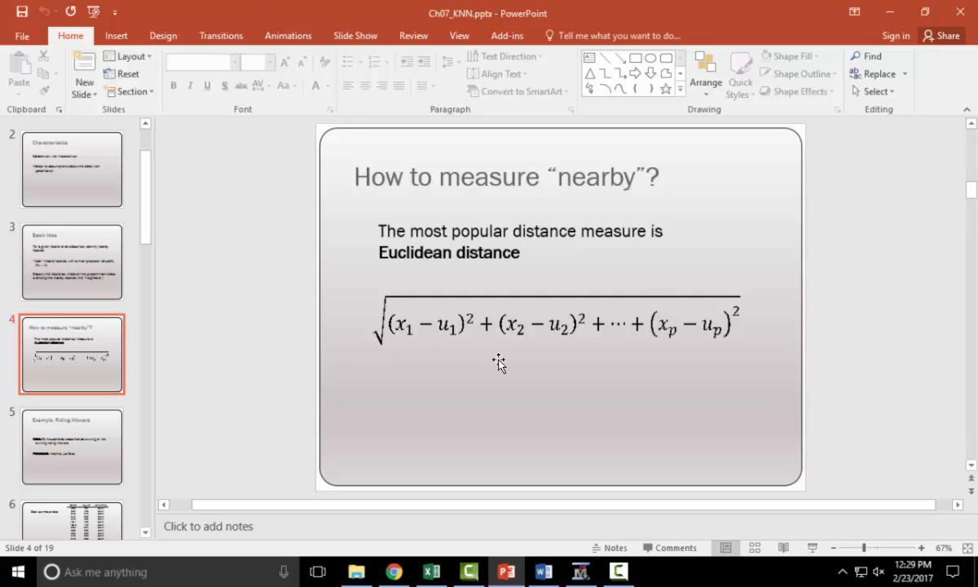
# Step: Return to Enterprise Miner, add a Transform Variables node beside CHURN and connect CHURN to it
pyautogui.click(579, 572)
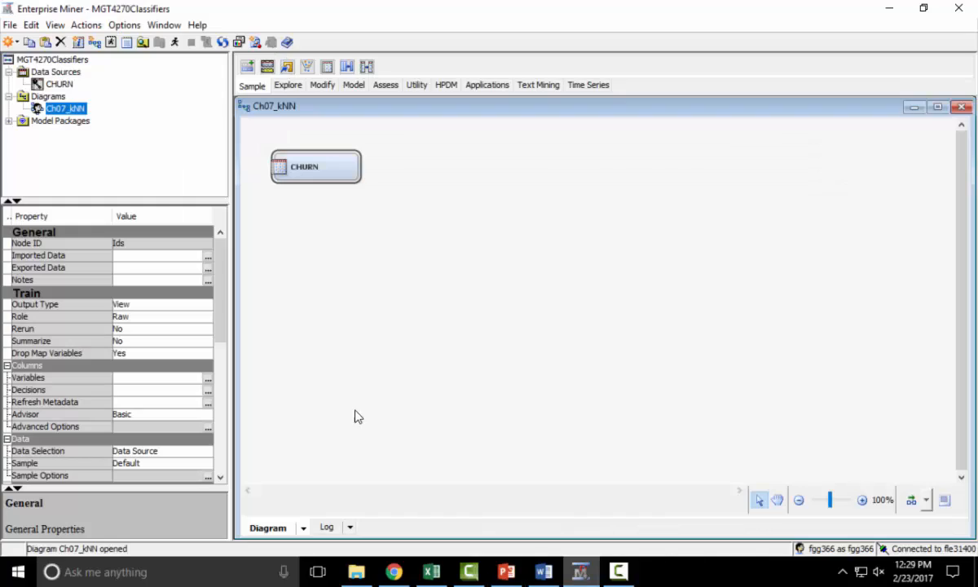
pyautogui.click(322, 86)
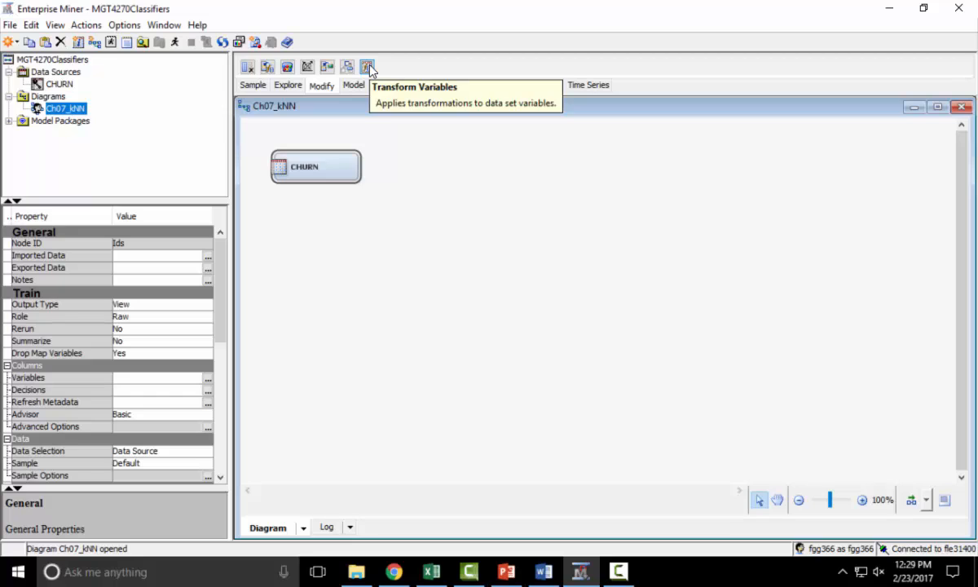
pyautogui.moveTo(368, 69); pyautogui.dragTo(450, 201)
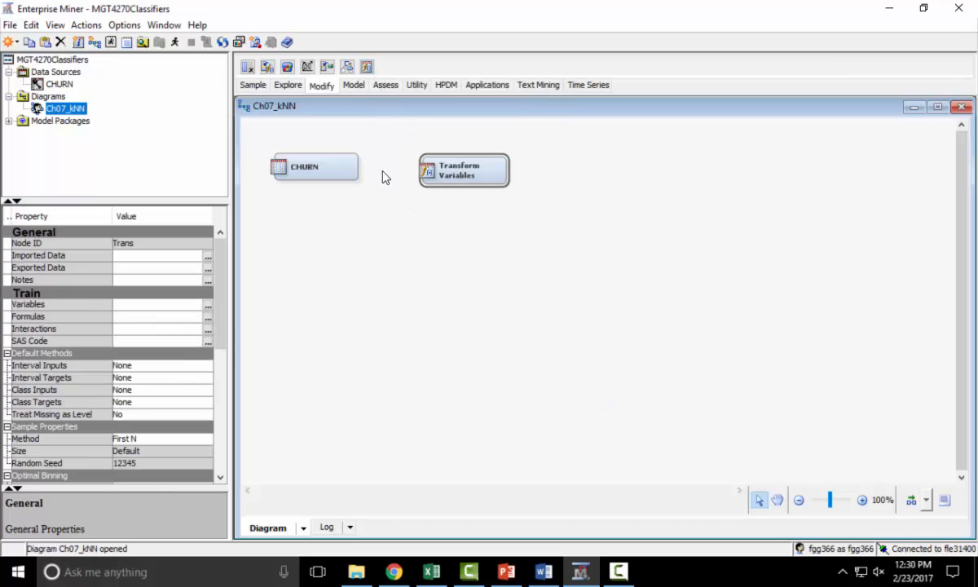
pyautogui.moveTo(362, 163); pyautogui.dragTo(423, 169)
# Step: Set the Transform Variables node's default method for interval inputs to Standardize
pyautogui.click(207, 342)
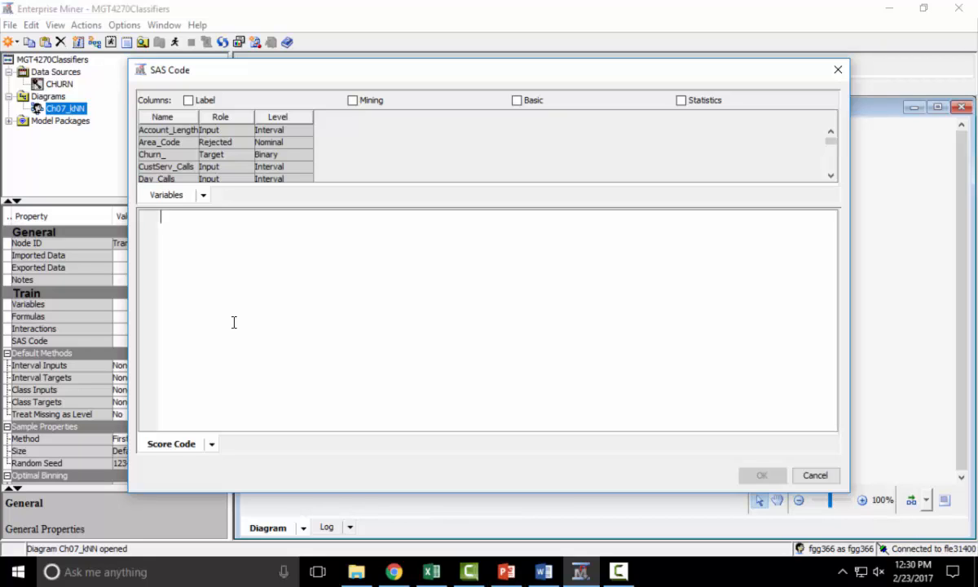
pyautogui.click(838, 69)
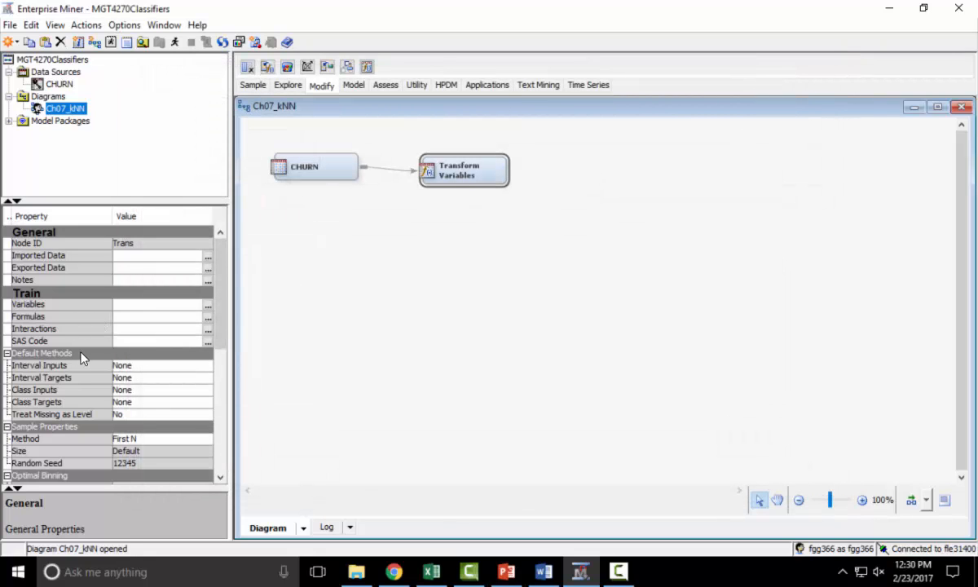
pyautogui.scroll(-1, 76, 329)
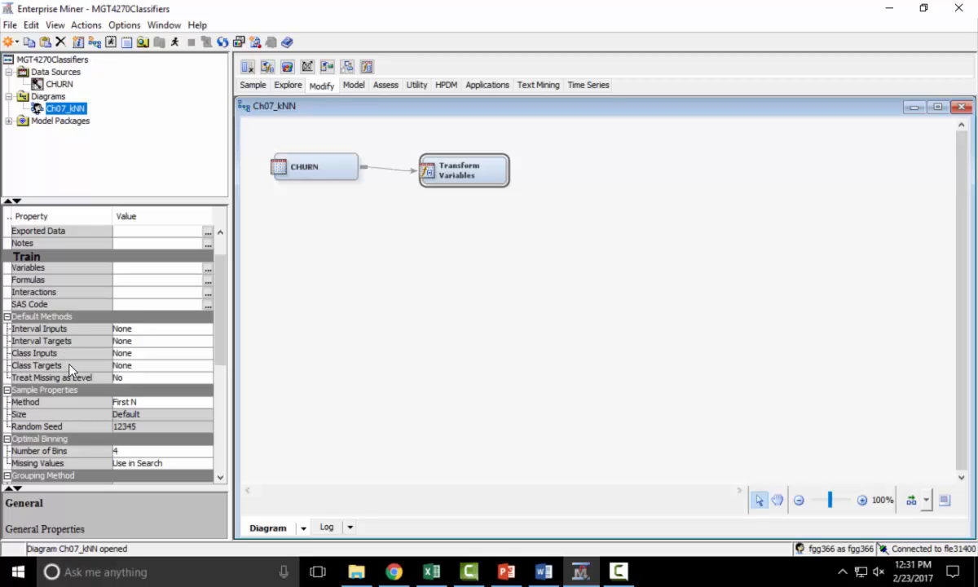
pyautogui.moveTo(71, 370)
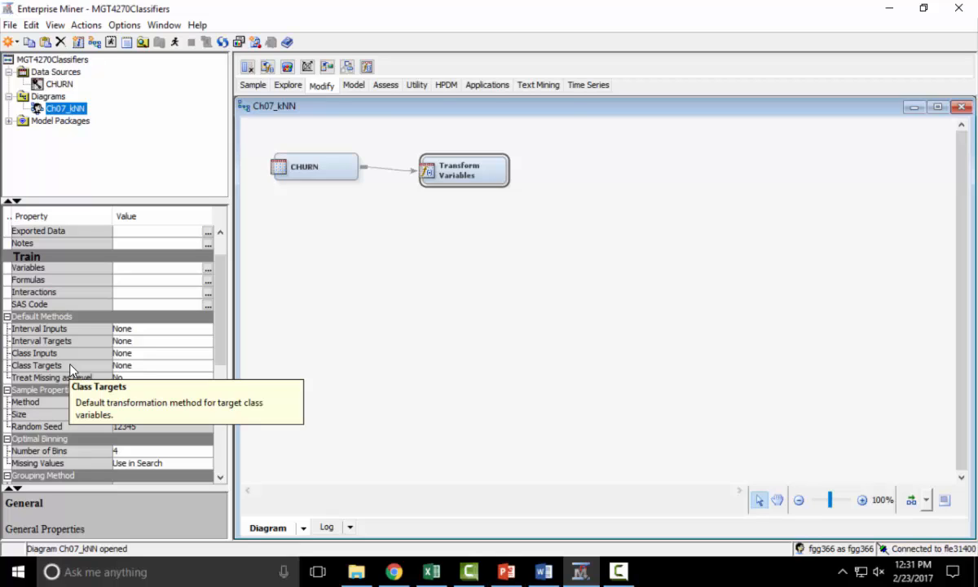
pyautogui.click(170, 330)
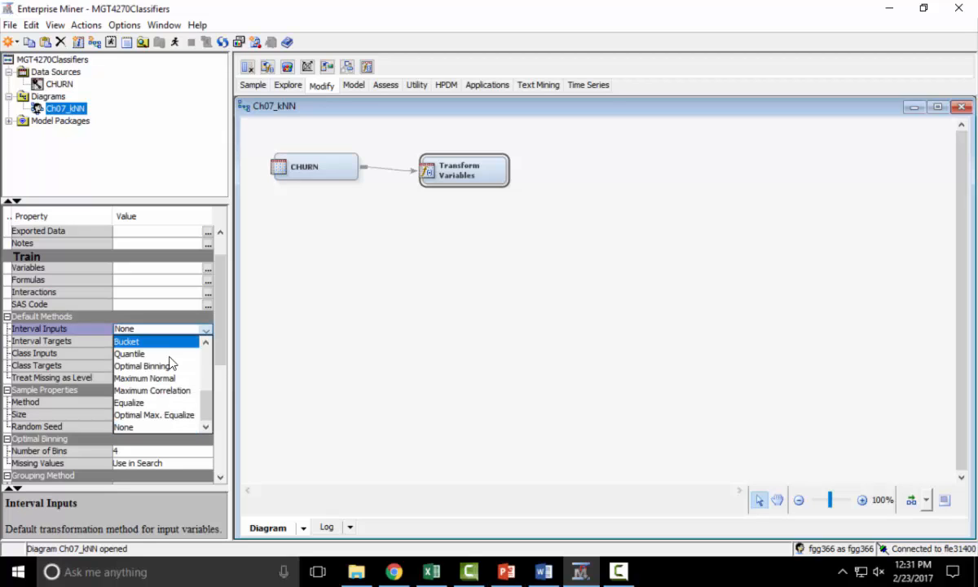
pyautogui.moveTo(207, 399); pyautogui.dragTo(207, 387)
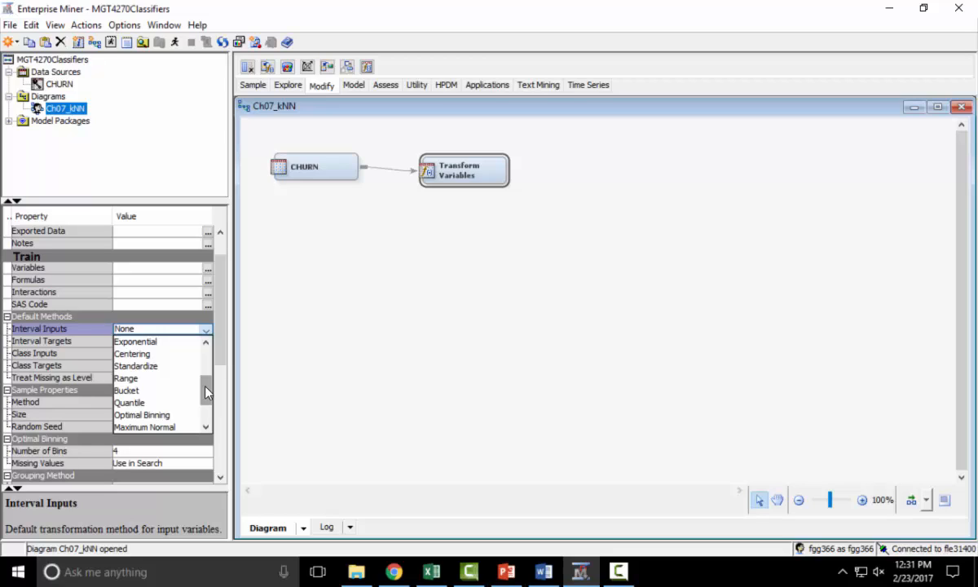
pyautogui.click(163, 368)
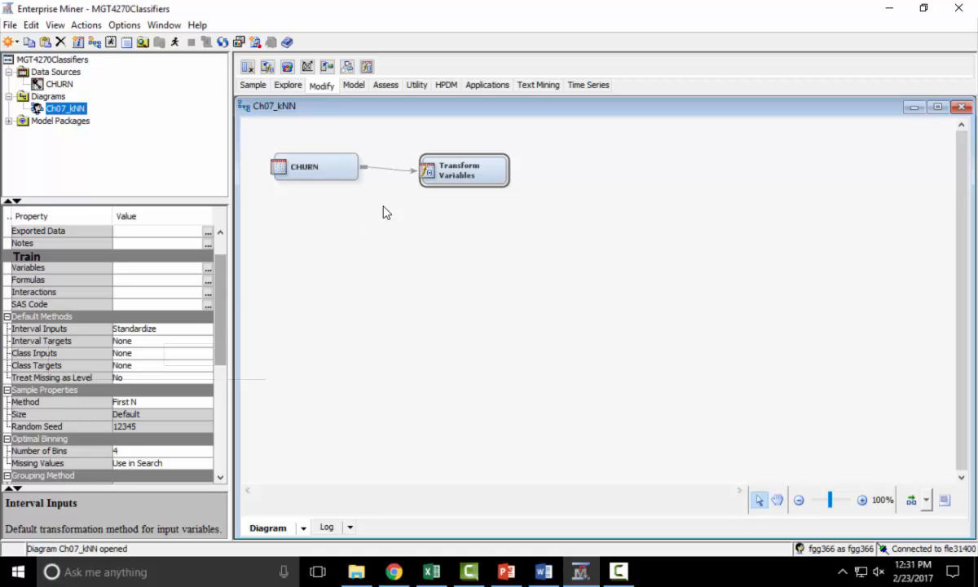
# Step: Run the path through the Transform Variables node and dismiss the run status without opening the results
pyautogui.rightClick(446, 172)
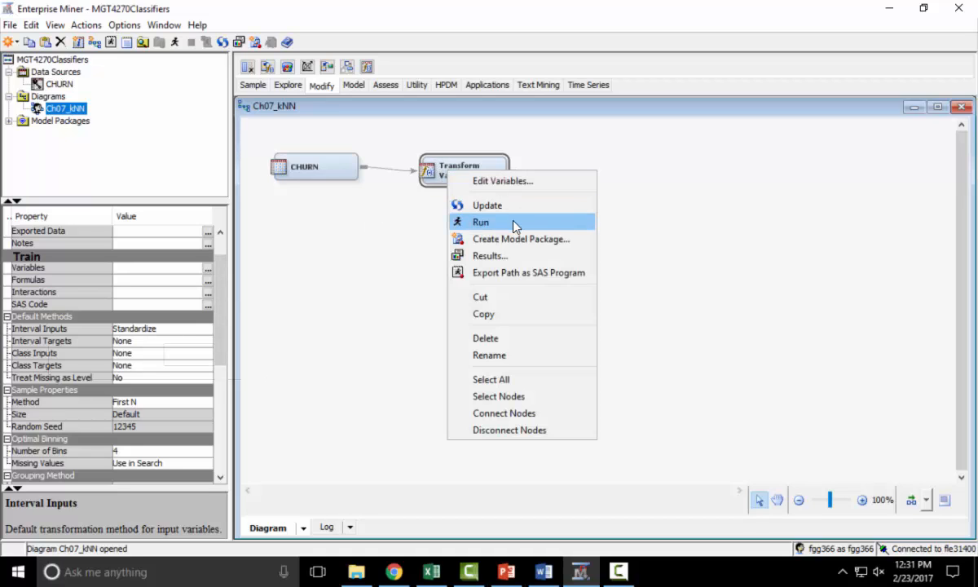
pyautogui.click(515, 223)
pyautogui.click(580, 351)
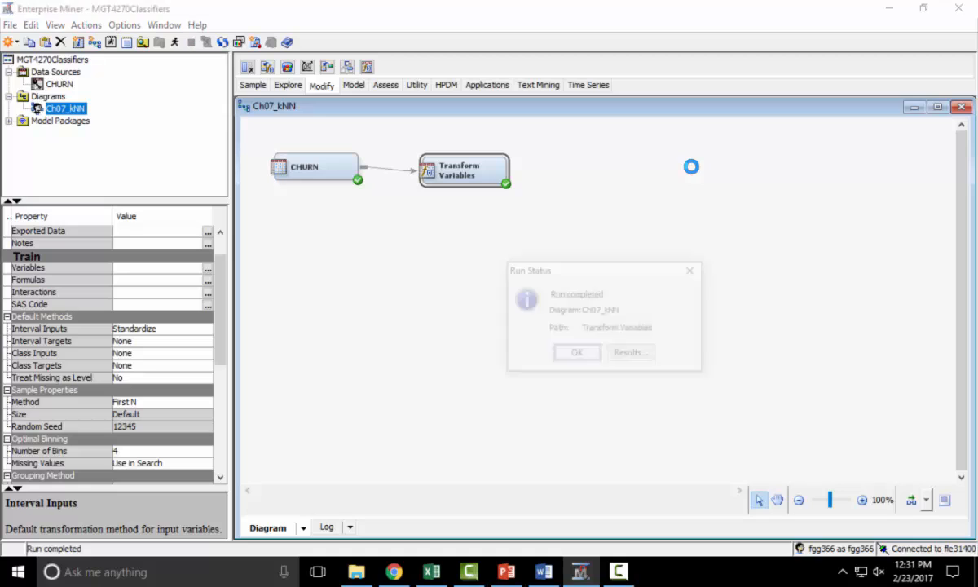
pyautogui.click(542, 336)
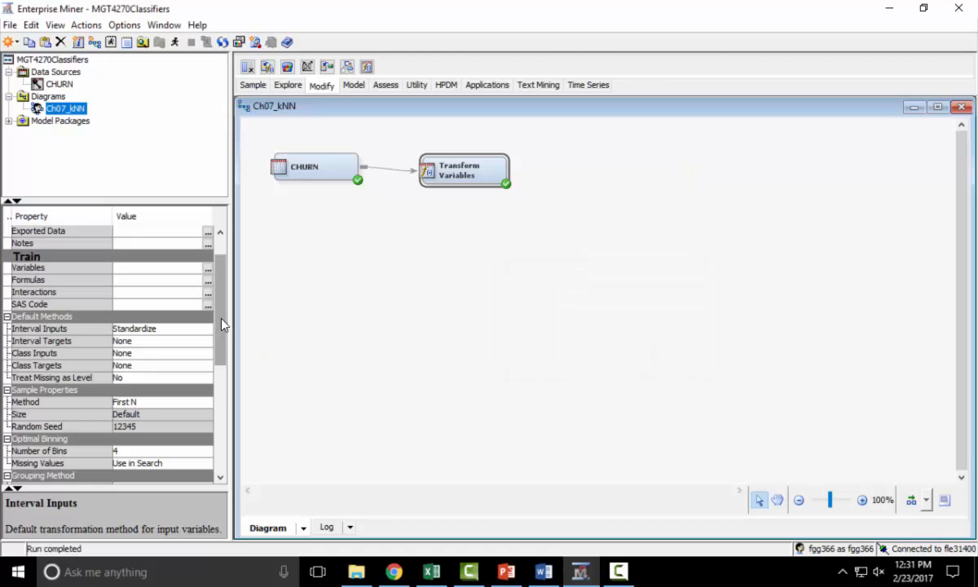
# Step: Look through the Transform Variables node's remaining properties and automatically arrange the diagram's nodes in a horizontal layout
pyautogui.scroll(-2, 207, 298)
pyautogui.moveTo(228, 359); pyautogui.dragTo(239, 405)
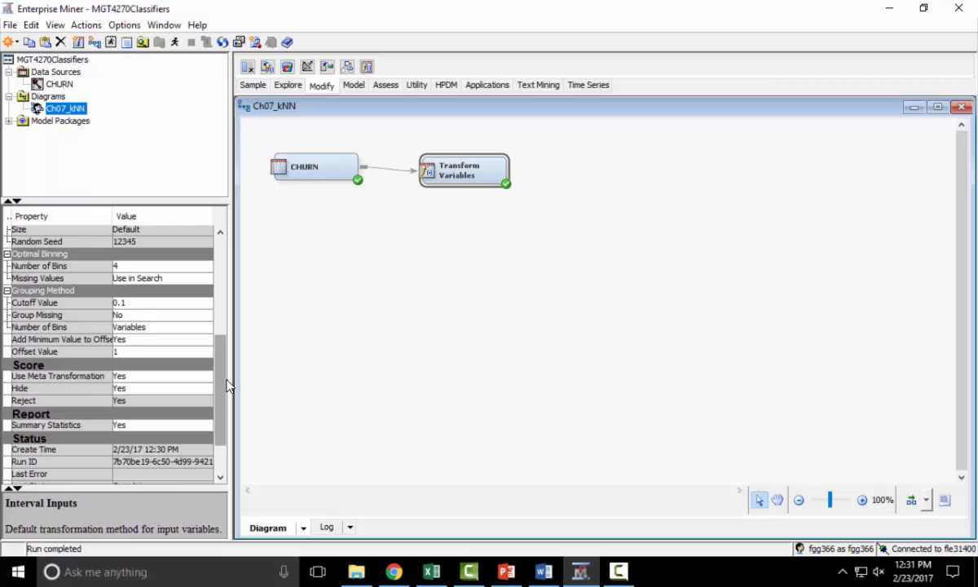
pyautogui.moveTo(225, 379); pyautogui.dragTo(222, 399)
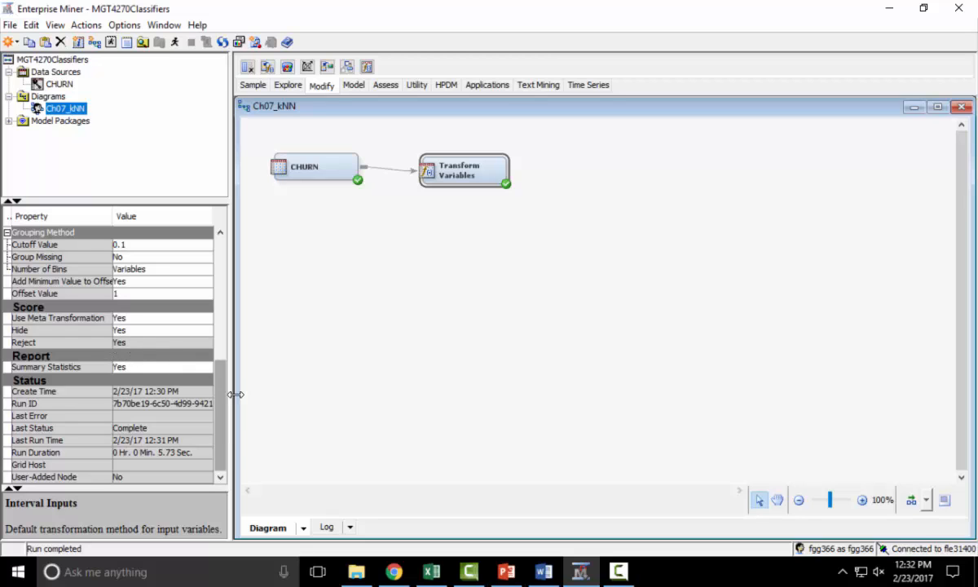
pyautogui.moveTo(224, 407); pyautogui.dragTo(228, 269)
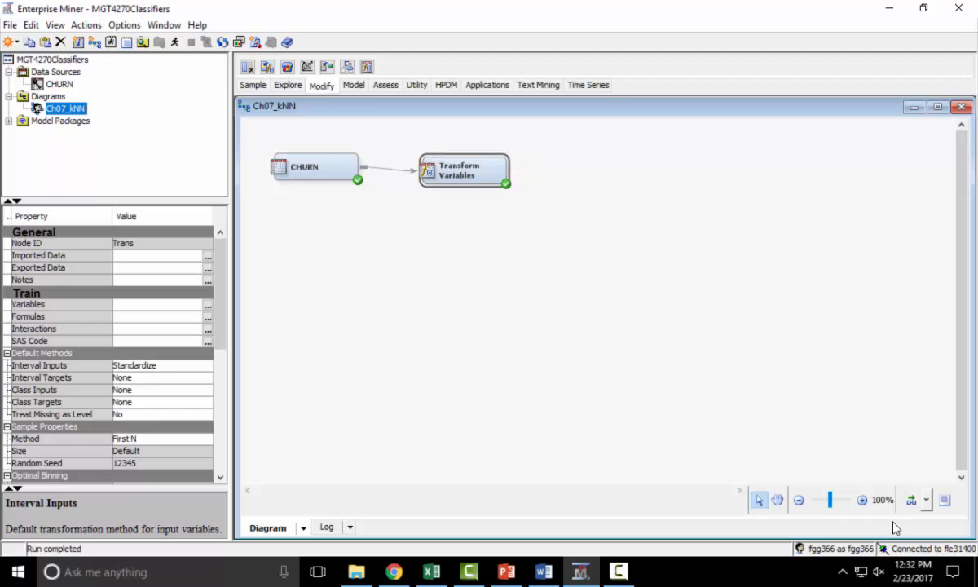
pyautogui.click(912, 504)
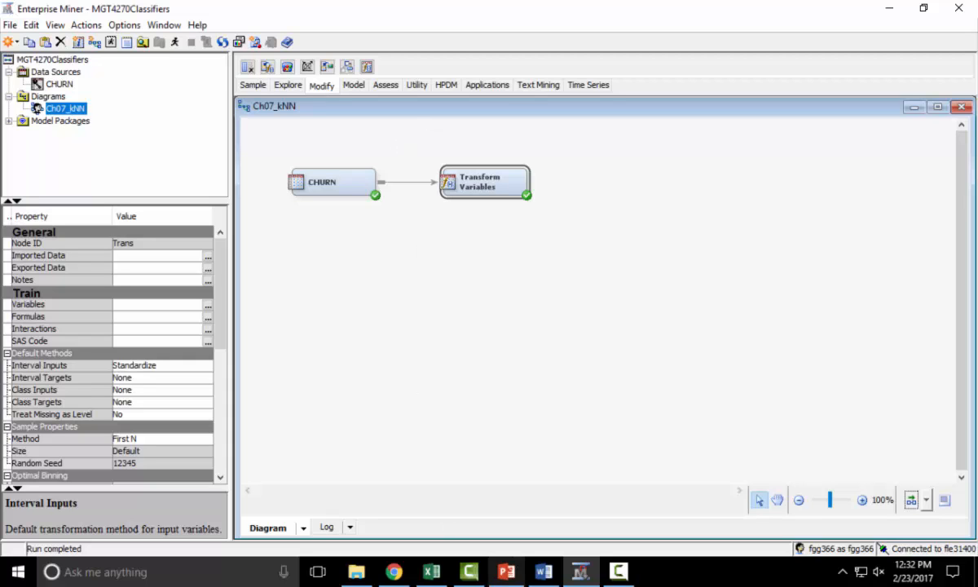
# Step: After a look at the Euclidean distance slide, add a Principal Components node and connect Transform Variables to it
pyautogui.click(506, 571)
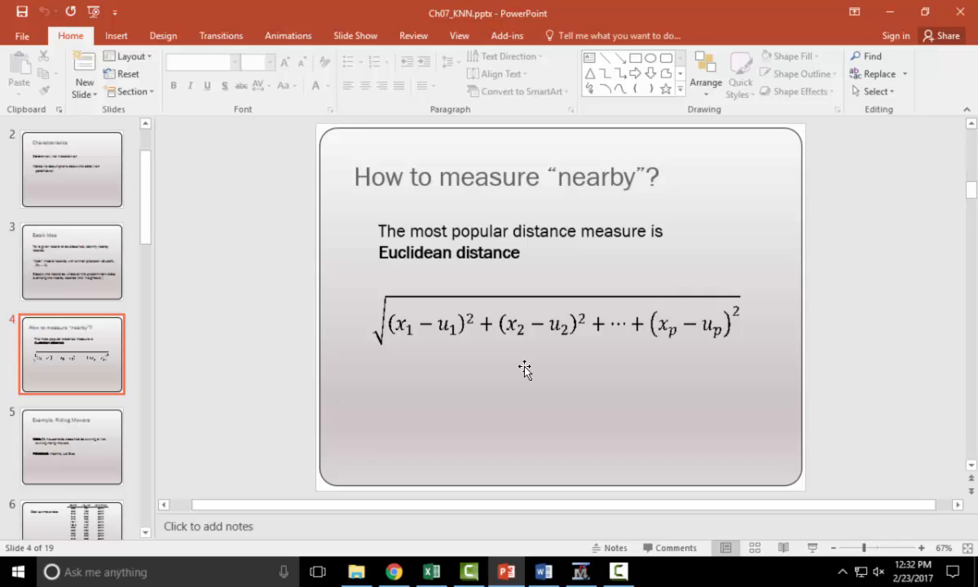
pyautogui.click(580, 571)
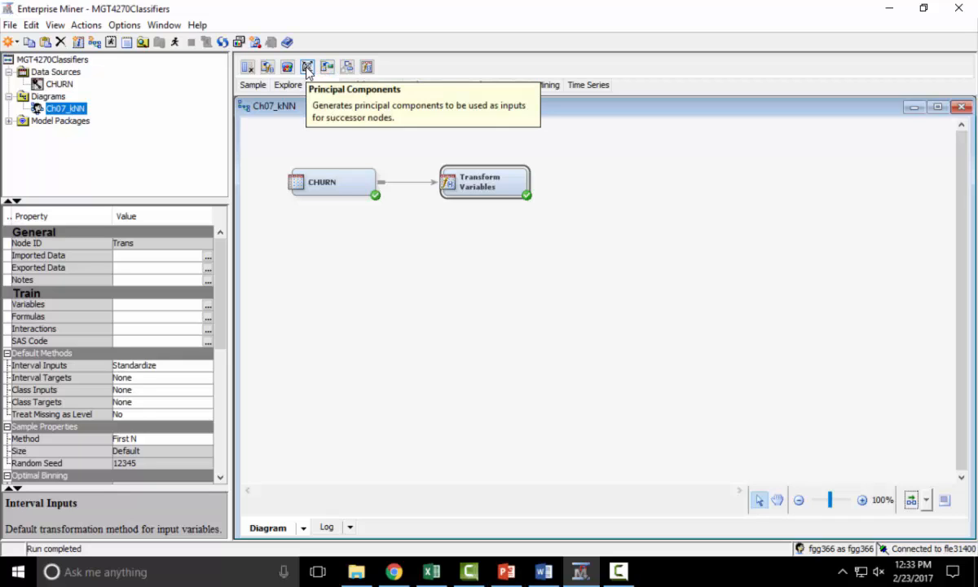
pyautogui.moveTo(308, 69); pyautogui.dragTo(603, 195)
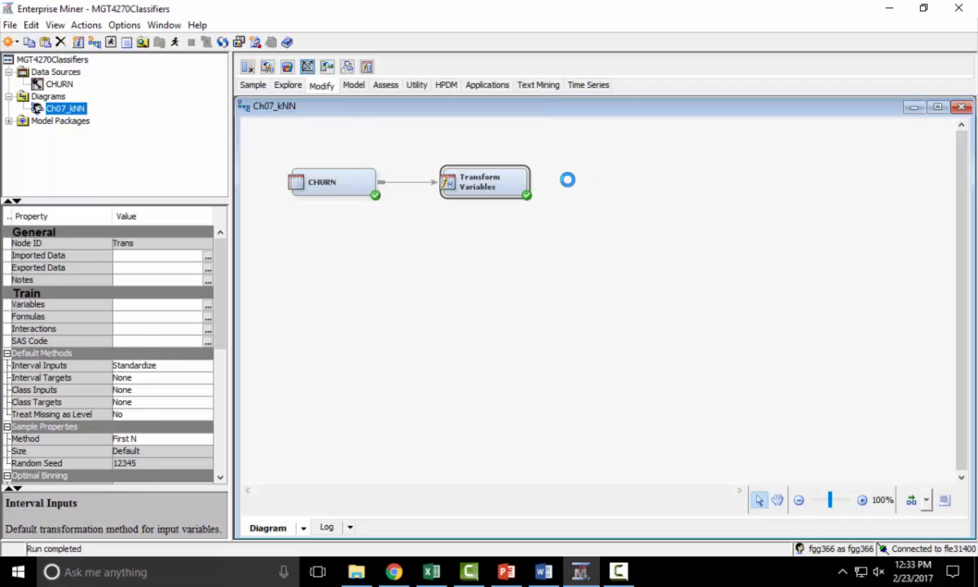
pyautogui.moveTo(531, 181); pyautogui.dragTo(613, 194)
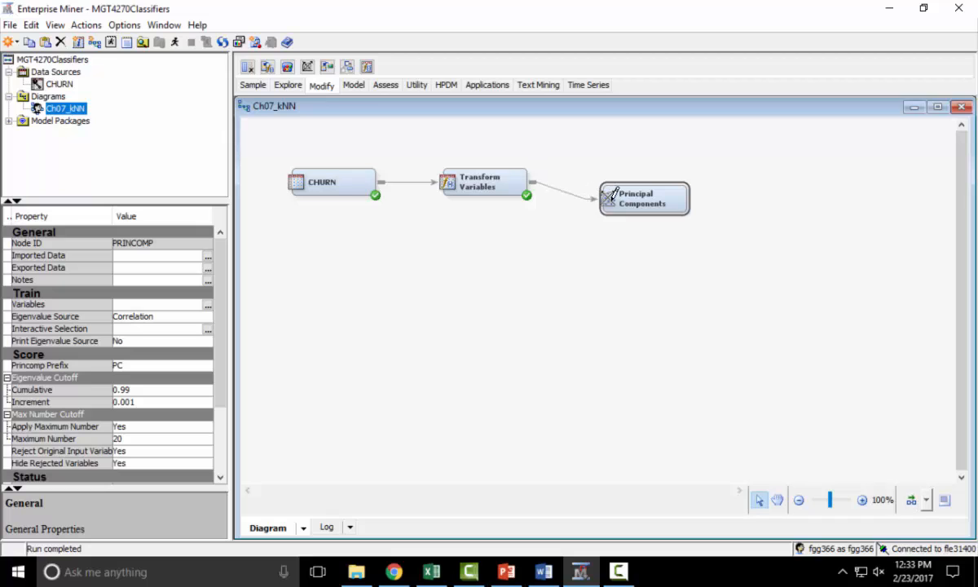
# Step: Set the Principal Components node's eigenvalue source to Covariance and its cumulative eigenvalue cutoff to 0.95
pyautogui.click(140, 318)
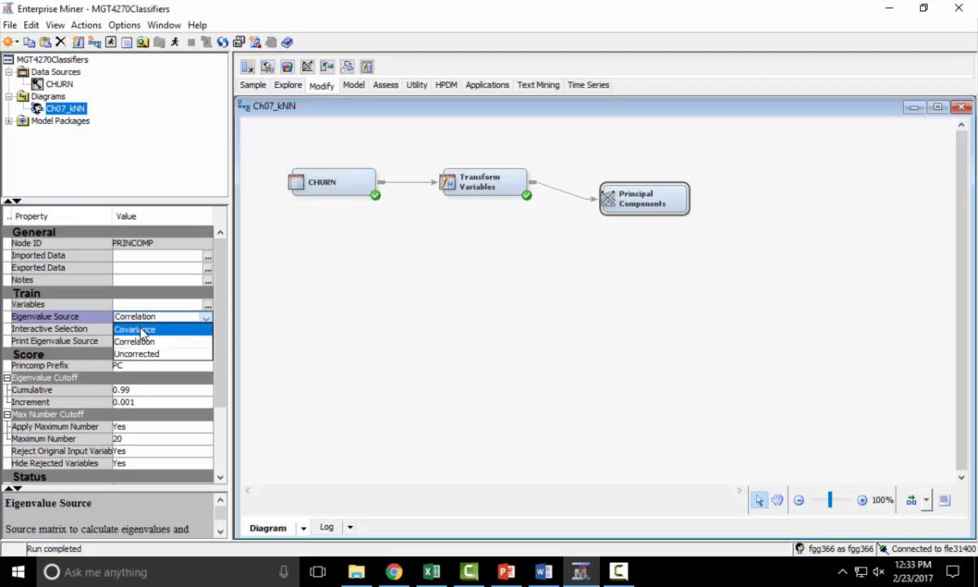
pyautogui.click(143, 329)
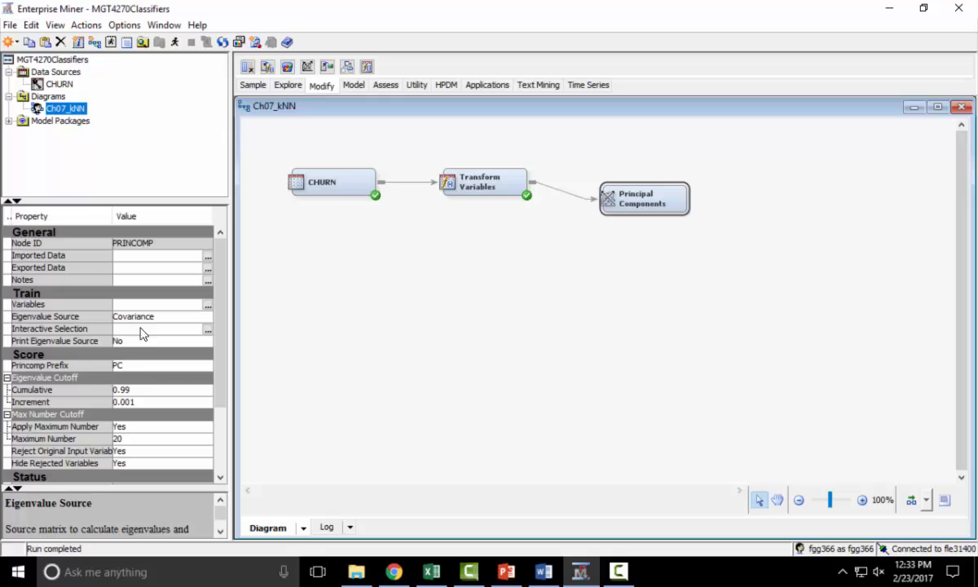
pyautogui.click(134, 391)
pyautogui.click(138, 403)
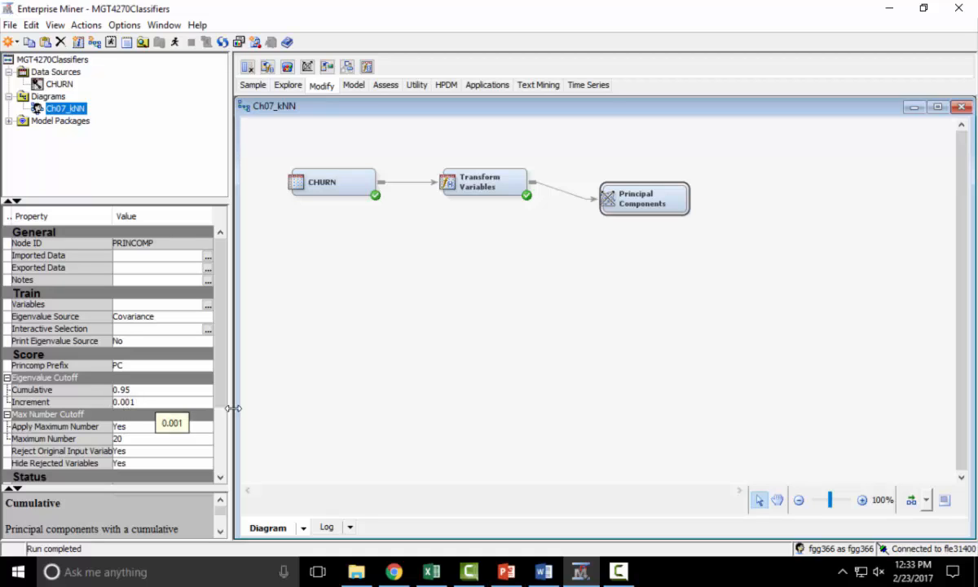
# Step: Run the path through the Principal Components node
pyautogui.rightClick(651, 204)
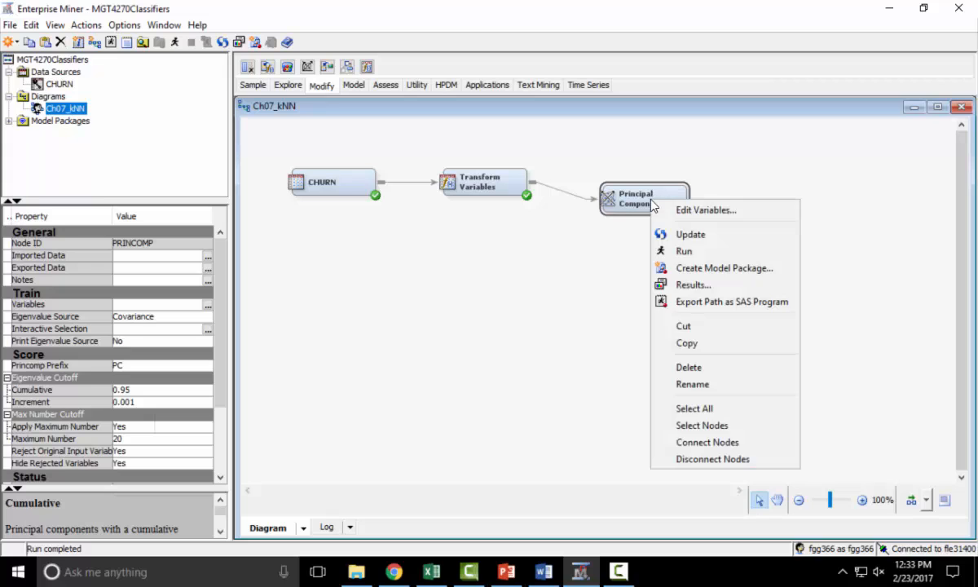
pyautogui.click(689, 251)
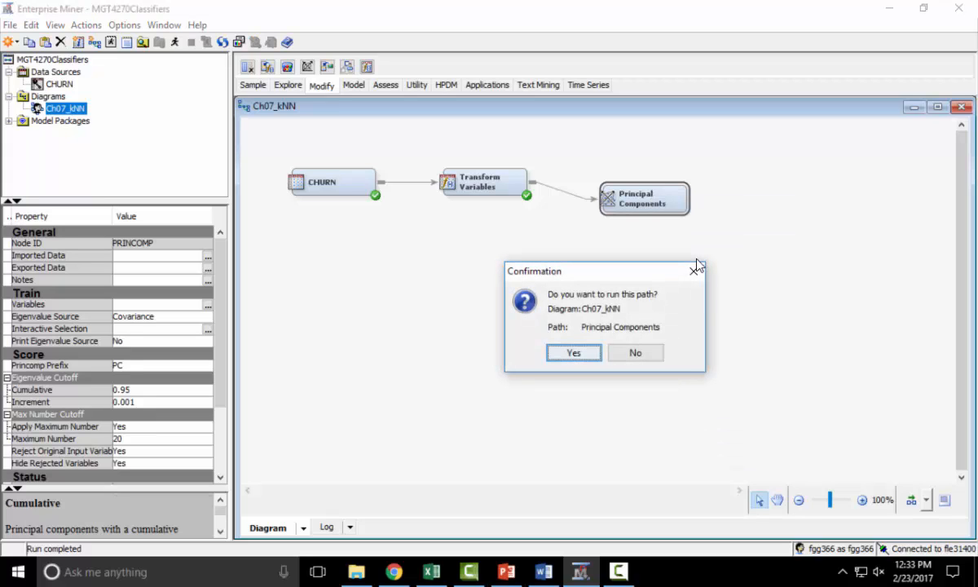
pyautogui.click(589, 353)
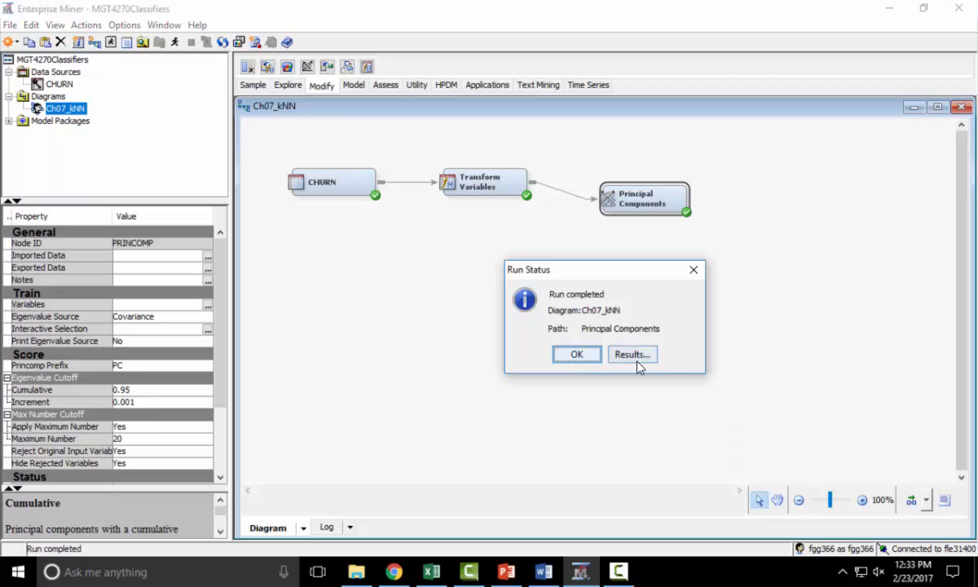
# Step: Open the Principal Components results and examine the eigenvalue table's cumulative proportions, highlighting the row for component 19
pyautogui.click(634, 355)
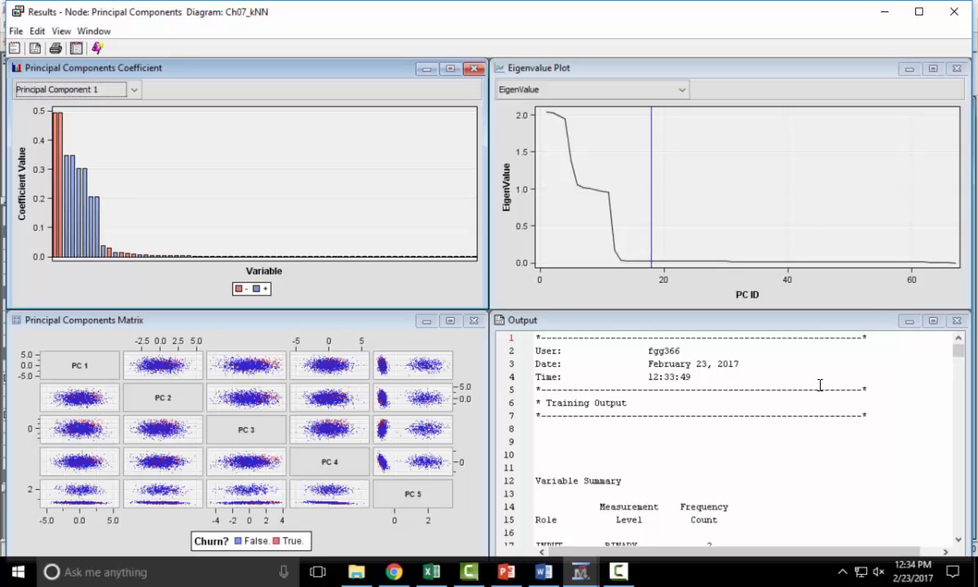
pyautogui.scroll(-16, 818, 384)
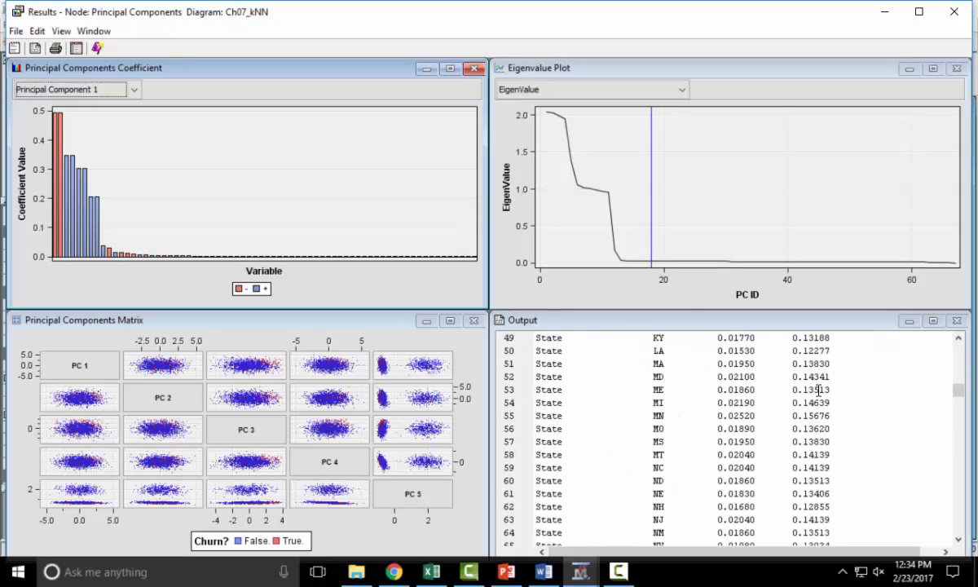
pyautogui.scroll(-12, 819, 390)
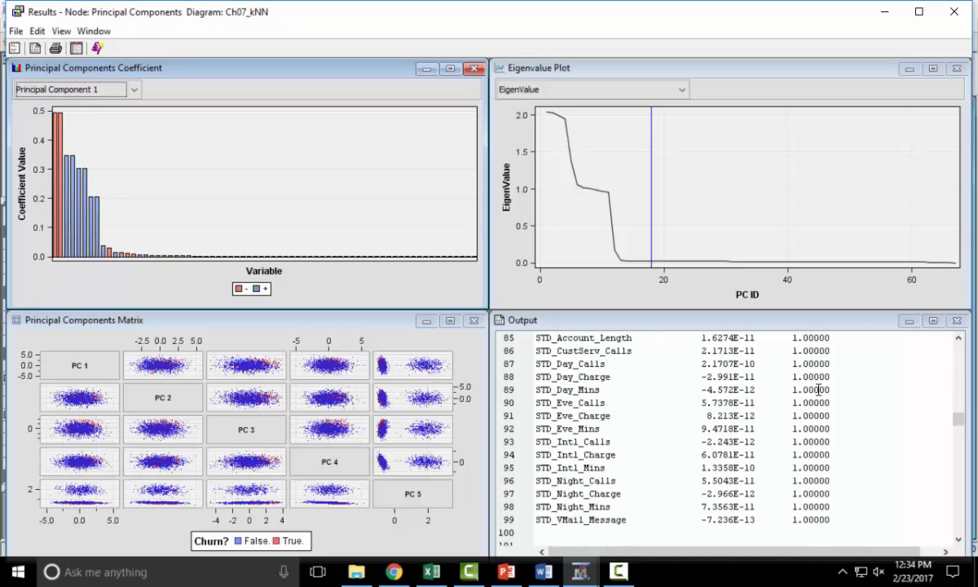
pyautogui.scroll(-11, 818, 390)
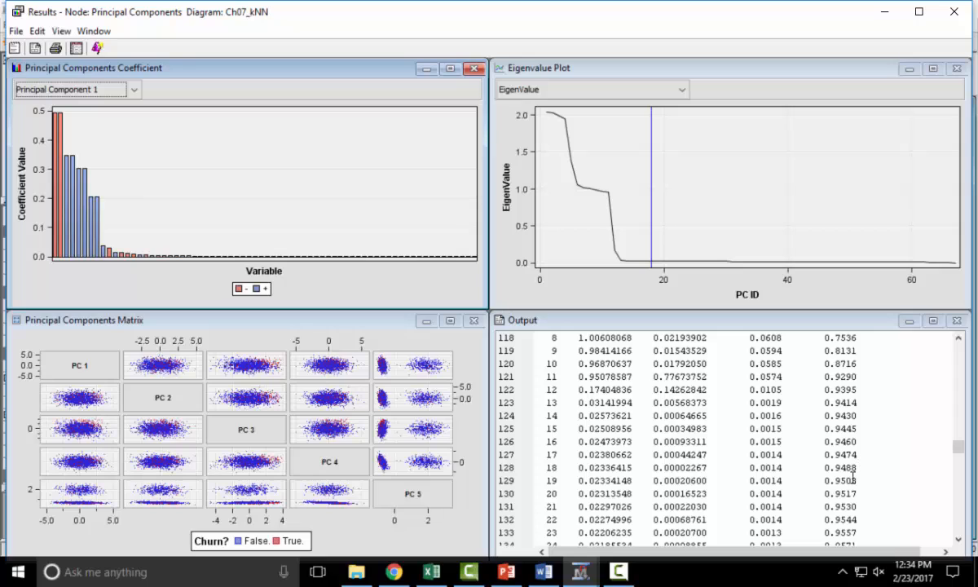
pyautogui.moveTo(540, 481); pyautogui.dragTo(865, 487)
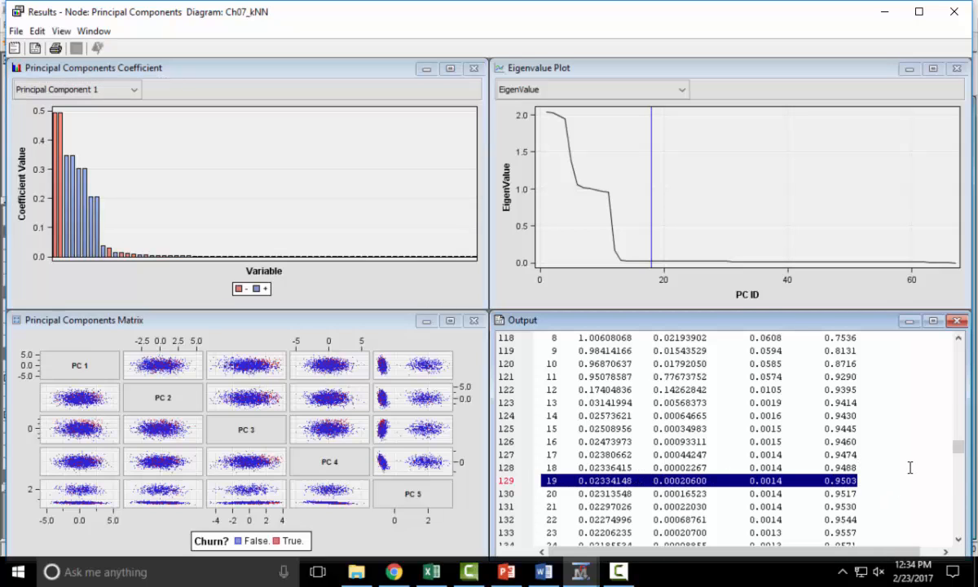
# Step: Examine the cumulative proportions for the higher components, highlighting the row for component 52, and close the results
pyautogui.scroll(-2, 899, 461)
pyautogui.scroll(-6, 900, 460)
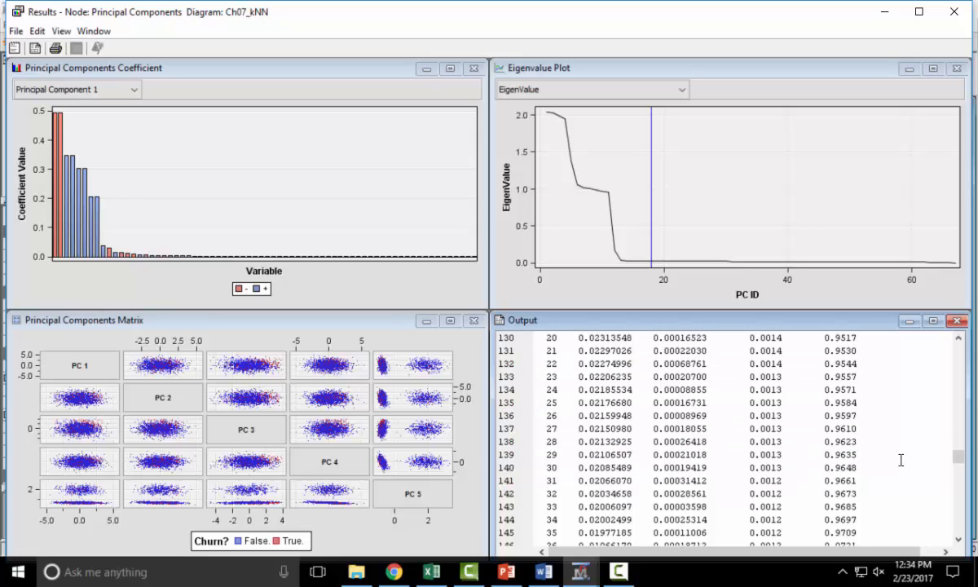
pyautogui.scroll(-3, 898, 456)
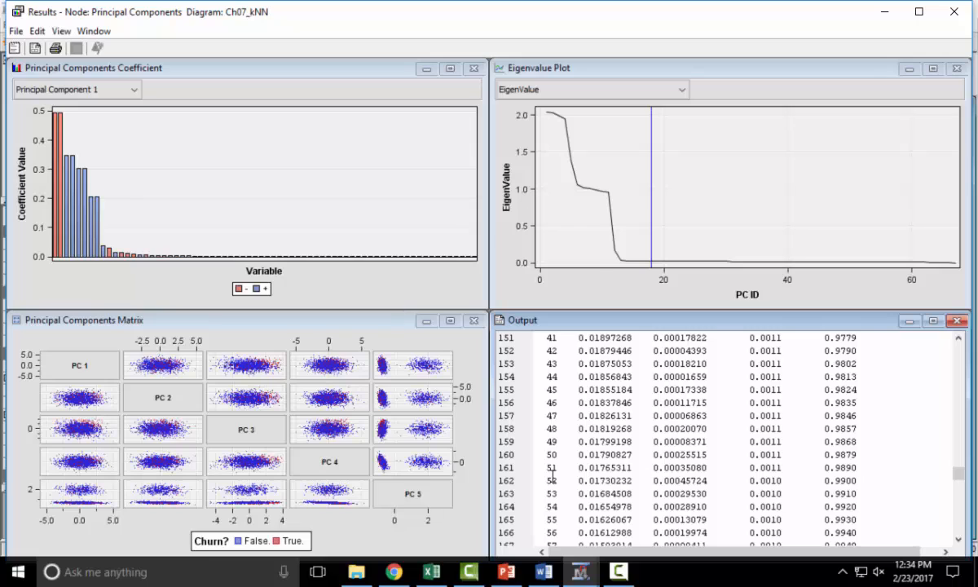
pyautogui.moveTo(540, 480); pyautogui.dragTo(874, 478)
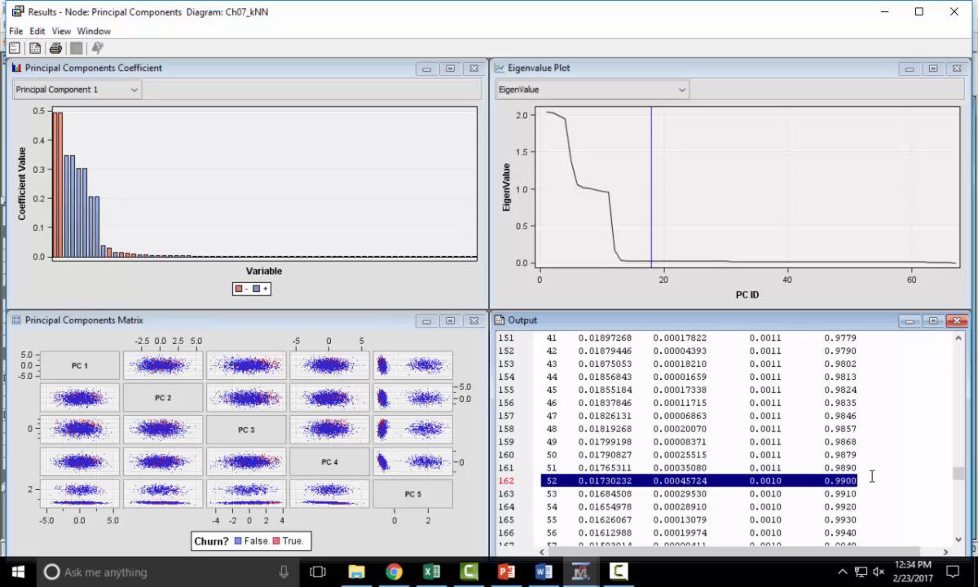
pyautogui.scroll(12, 871, 471)
pyautogui.scroll(4, 871, 462)
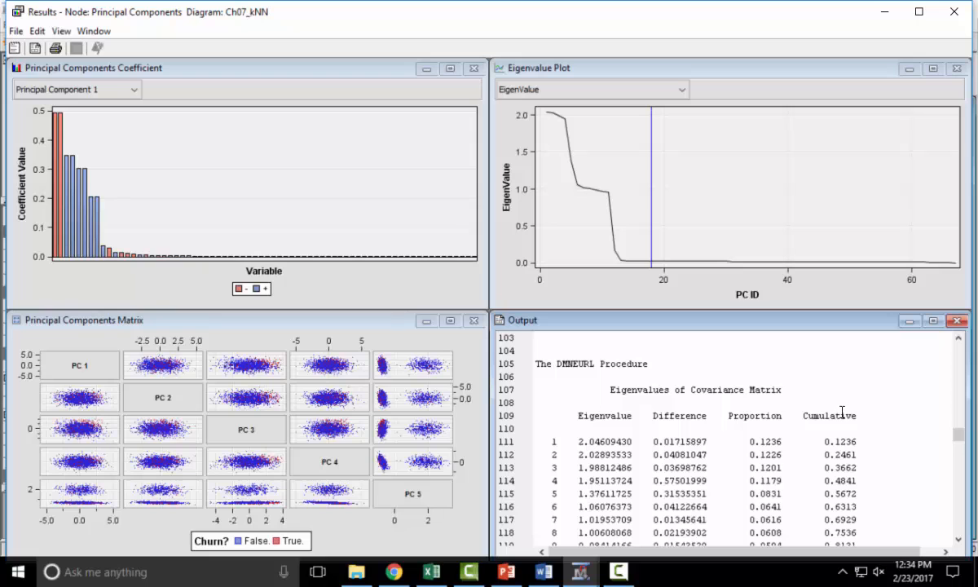
pyautogui.click(955, 12)
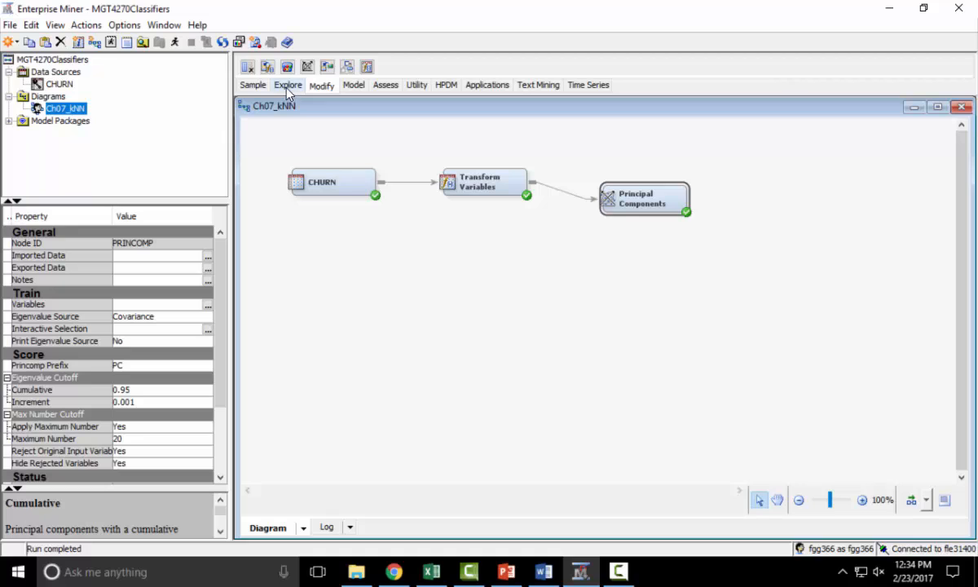
# Step: Add a Data Partition node fed by Principal Components and set its allocations to 60 training, 40 validation and 0 test
pyautogui.click(254, 86)
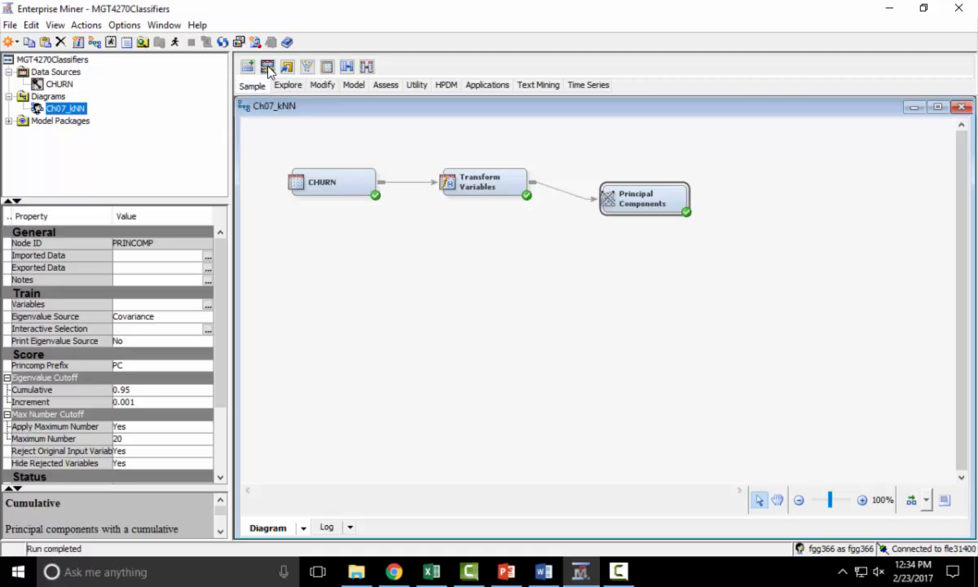
pyautogui.moveTo(266, 66); pyautogui.dragTo(723, 203)
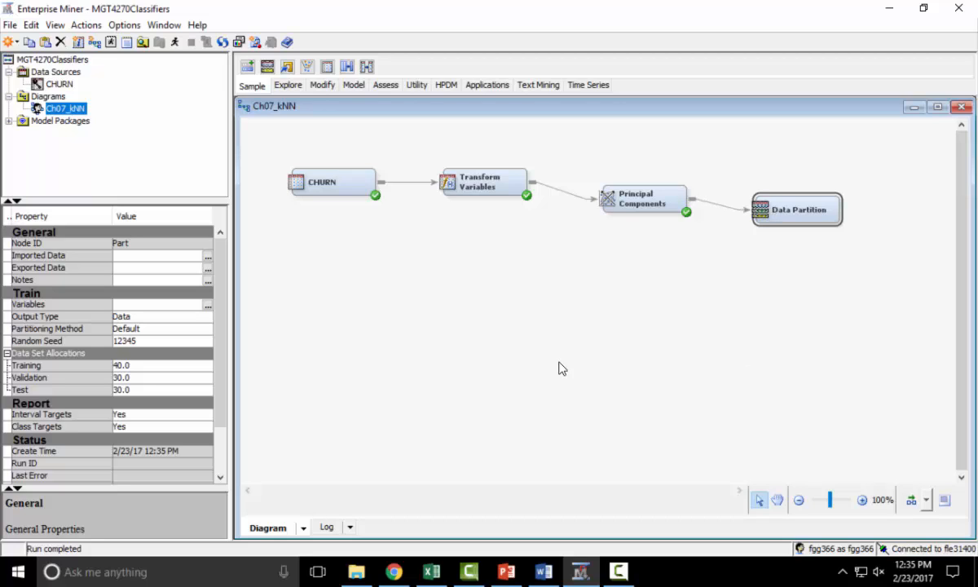
pyautogui.click(172, 368)
pyautogui.write('60')
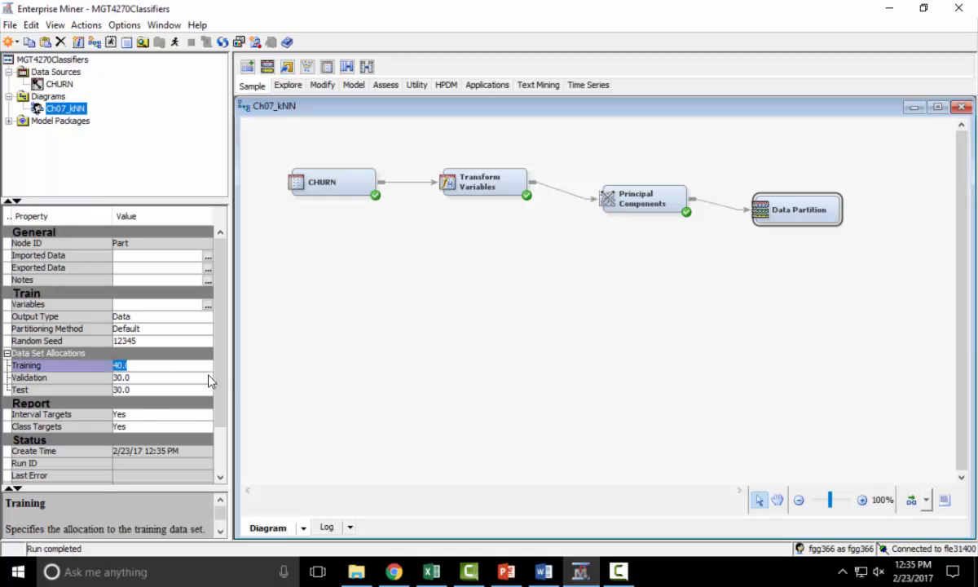
pyautogui.press('Return')
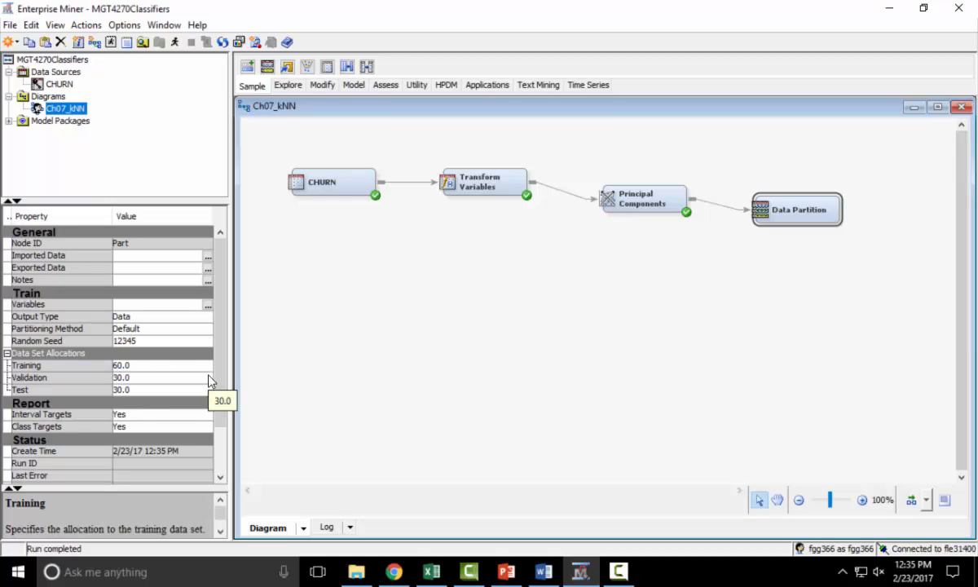
pyautogui.click(164, 375)
pyautogui.write('40')
pyautogui.press('Return')
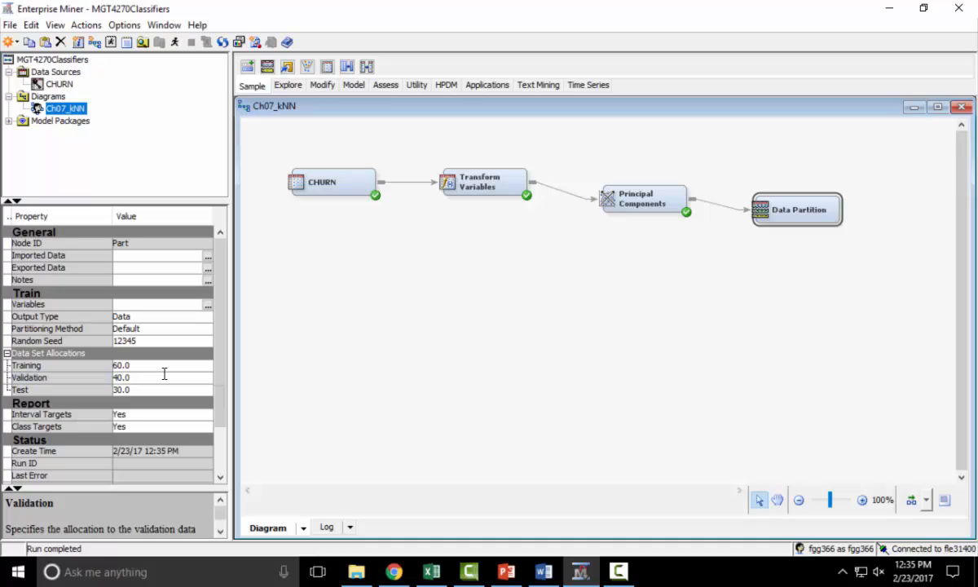
pyautogui.click(150, 388)
pyautogui.write('0')
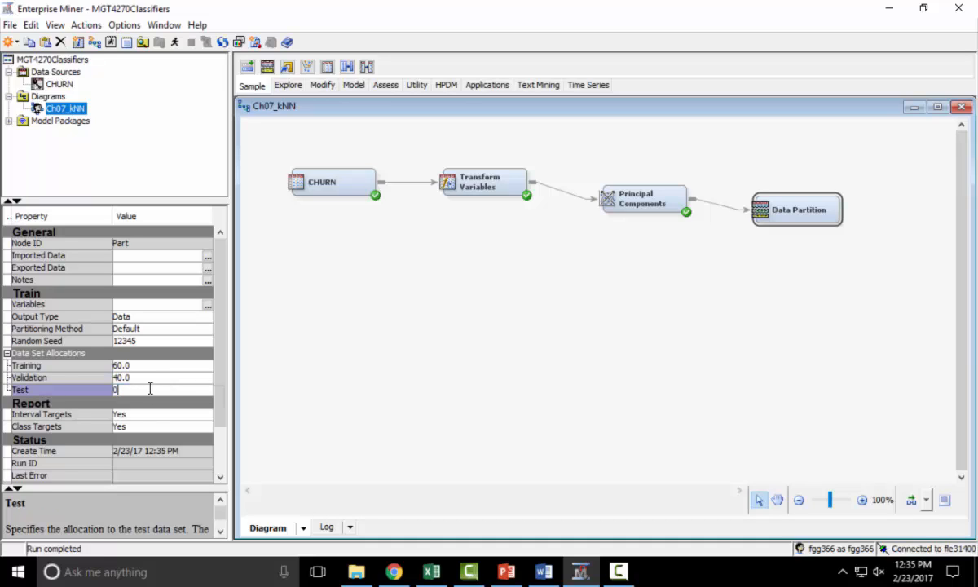
pyautogui.press('Return')
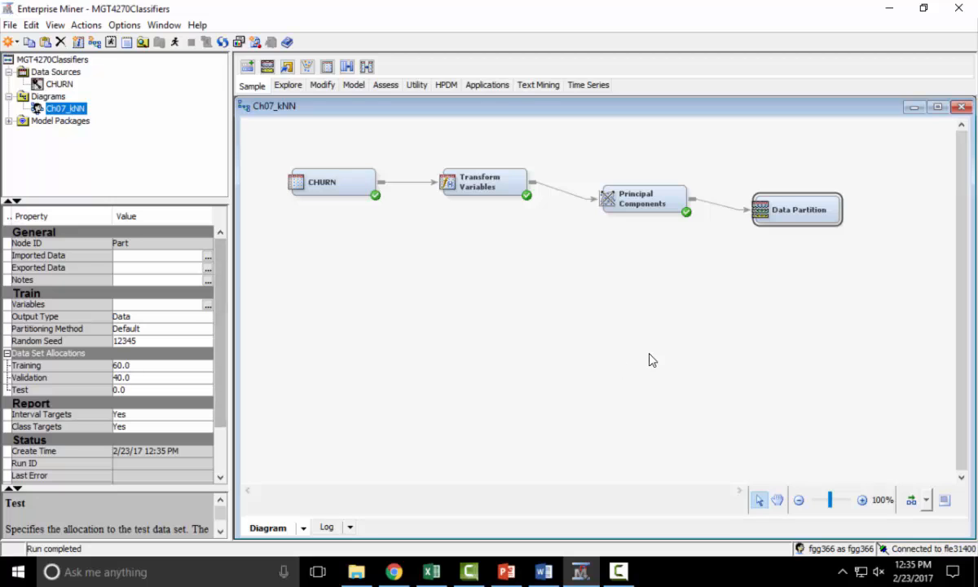
# Step: Automatically arrange the diagram's nodes in a horizontal layout and run the path through the Data Partition node
pyautogui.click(915, 500)
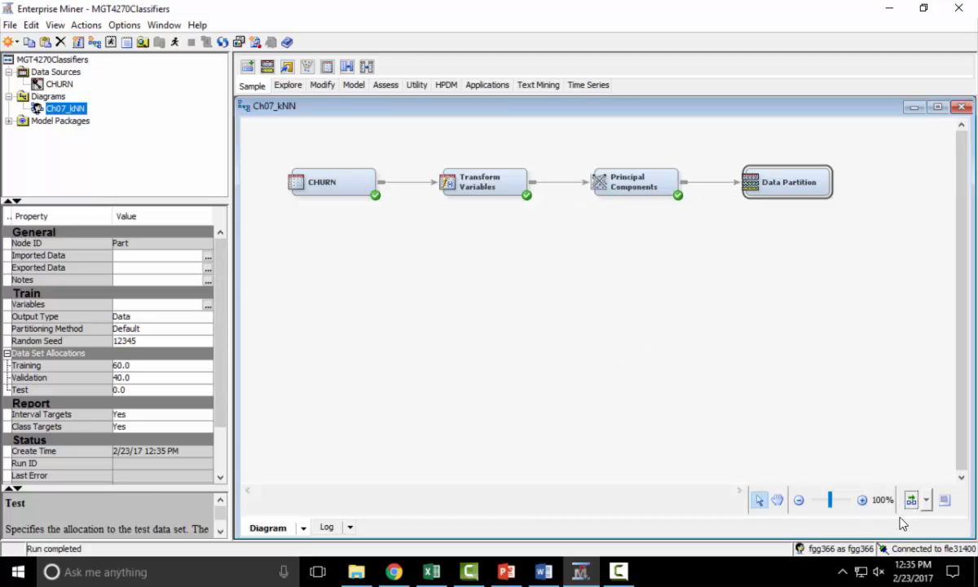
pyautogui.rightClick(802, 181)
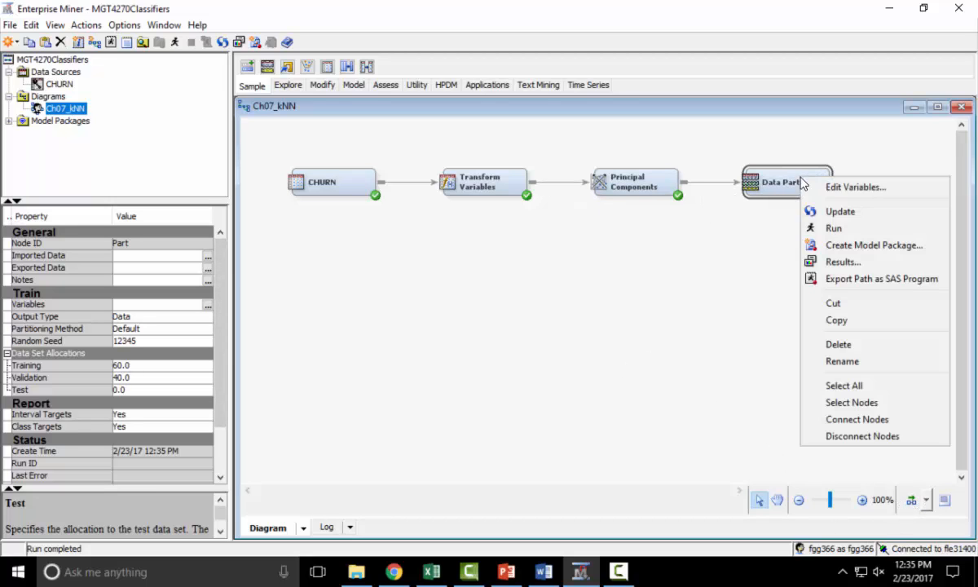
pyautogui.click(851, 228)
pyautogui.click(575, 352)
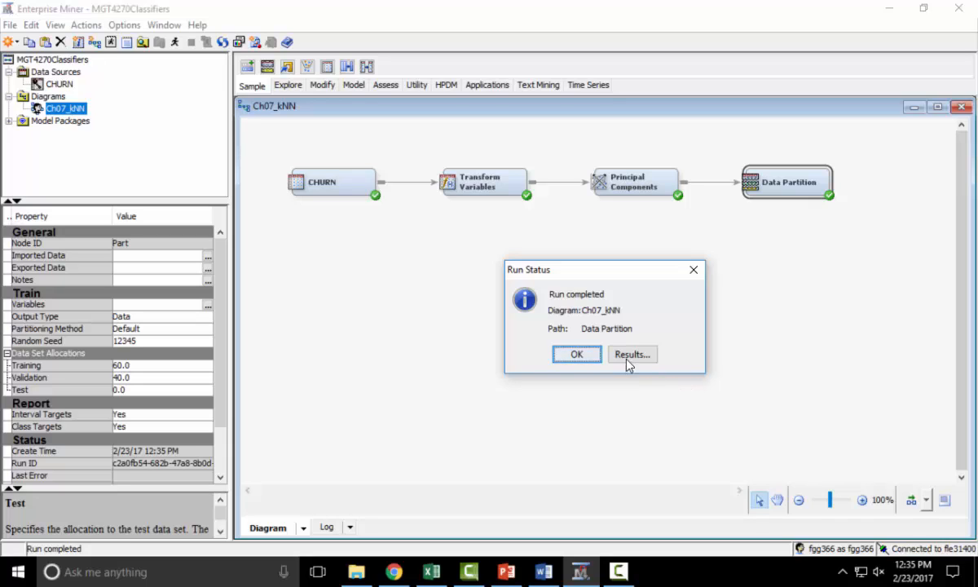
pyautogui.click(576, 355)
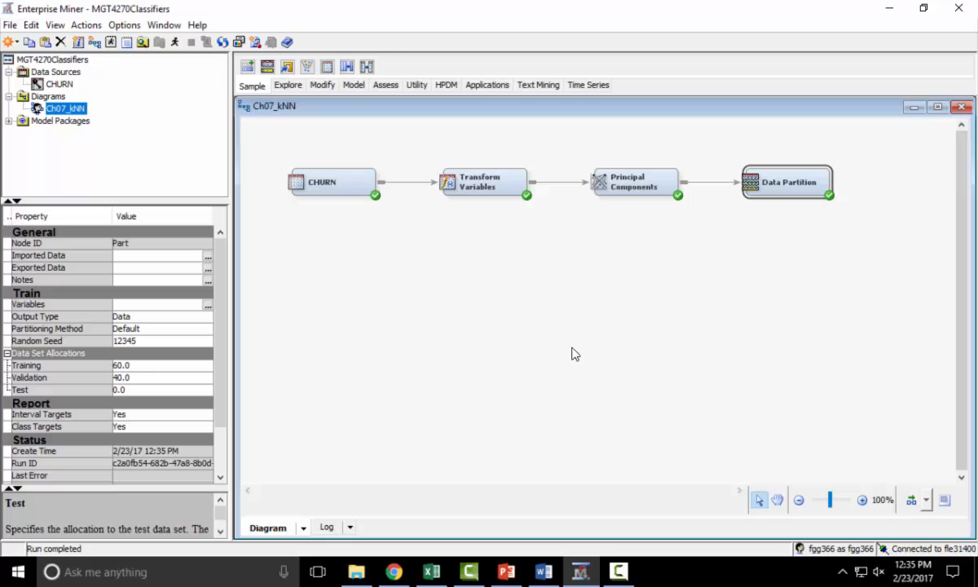
# Step: Bring up the data-modification node tools for extending the diagram
pyautogui.click(322, 85)
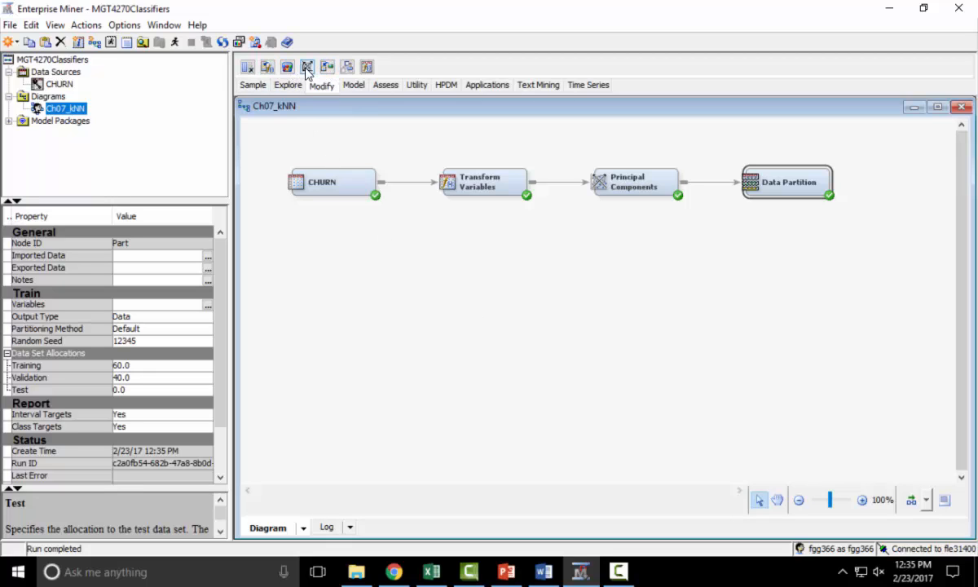